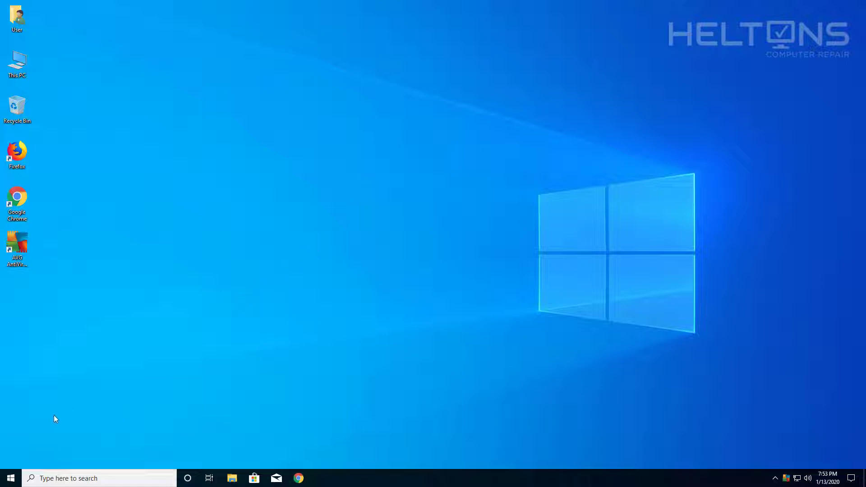
Open the installed apps list in Windows Settings.
{"action": "left_click", "coordinate": [10, 480]}
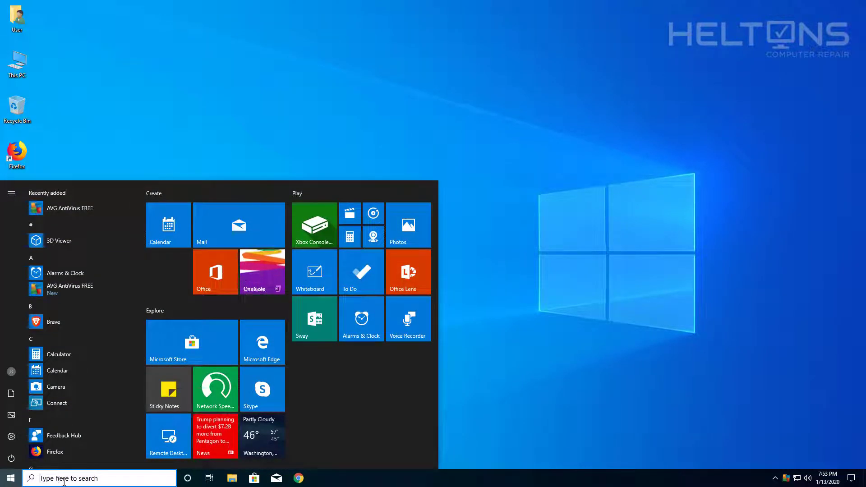
{"action": "left_click", "coordinate": [13, 439]}
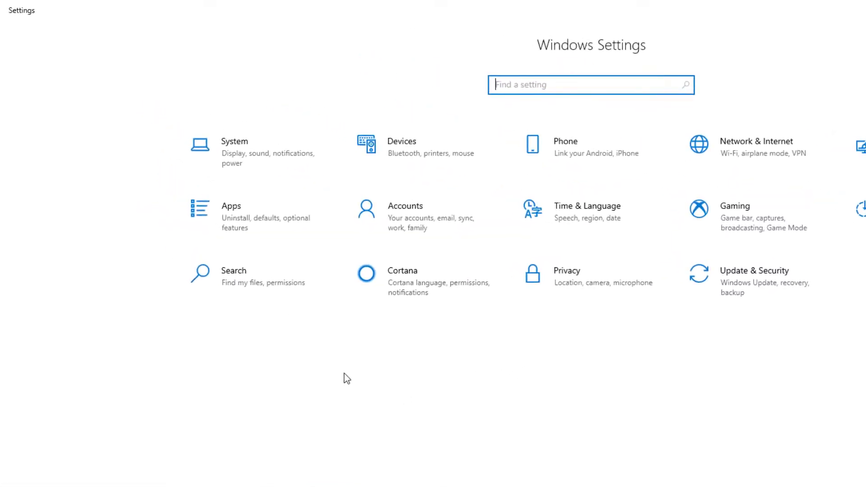
{"action": "left_click", "coordinate": [272, 233]}
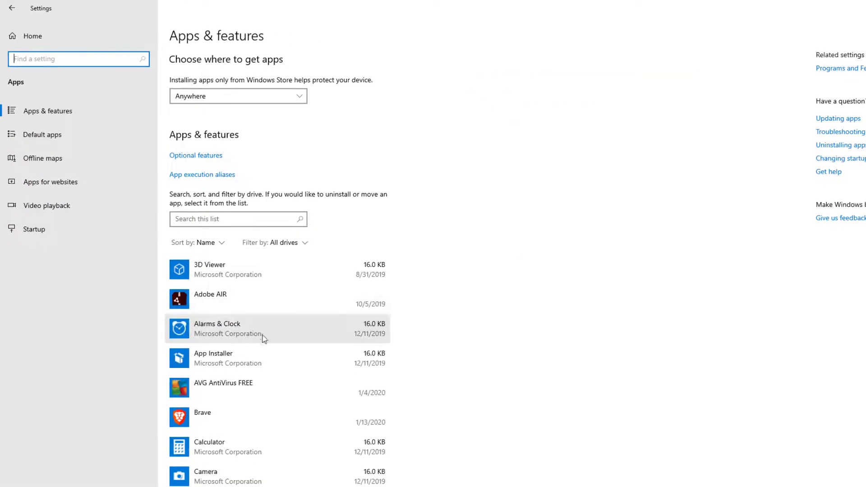
Uninstall AVG AntiVirus FREE from the apps list and confirm the flyout.
{"action": "left_click", "coordinate": [239, 387]}
{"action": "scroll", "coordinate": [316, 343], "scroll_direction": "down", "scroll_amount": 7}
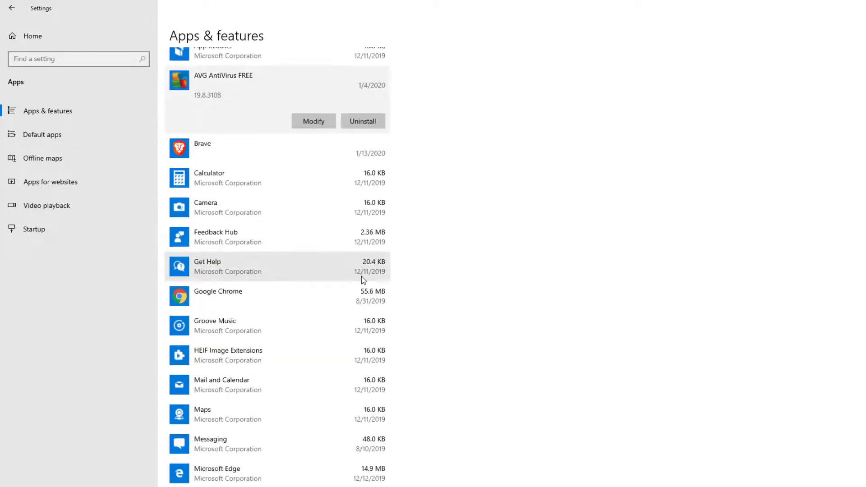
{"action": "scroll", "coordinate": [367, 253], "scroll_direction": "up", "scroll_amount": 5}
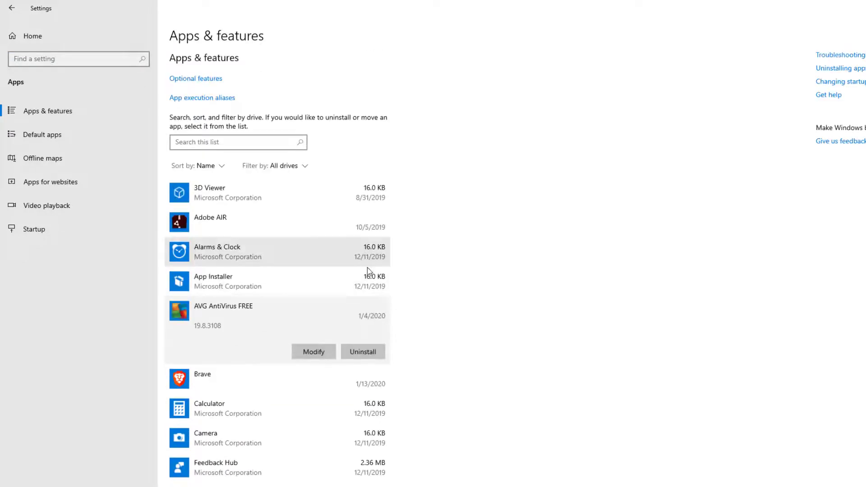
{"action": "left_click", "coordinate": [361, 352]}
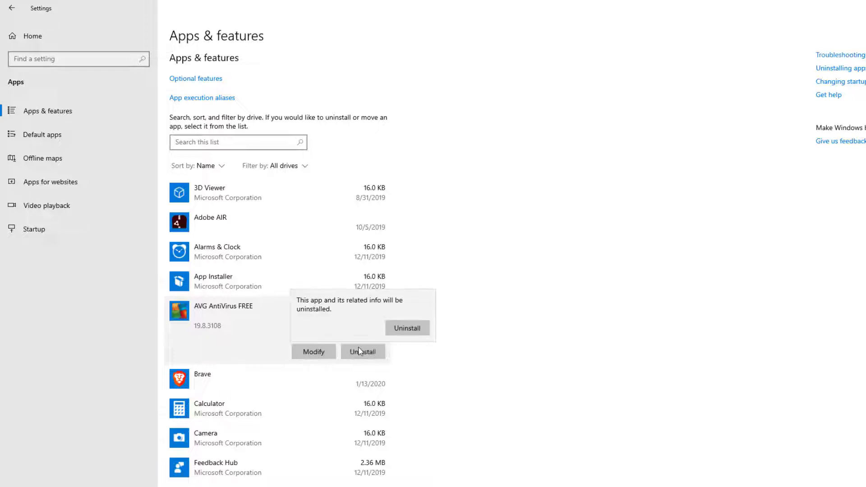
{"action": "left_click", "coordinate": [408, 328]}
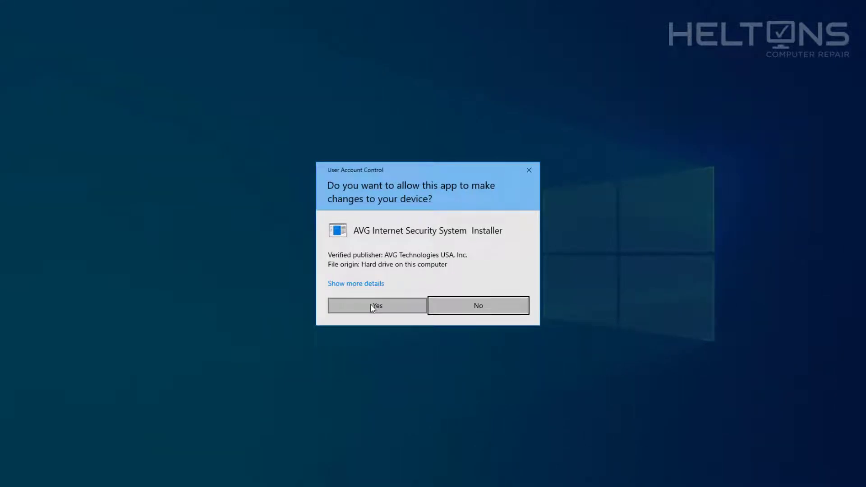
Allow the AVG installer in UAC, choose Uninstall, and confirm past the malware warning.
{"action": "left_click", "coordinate": [373, 307]}
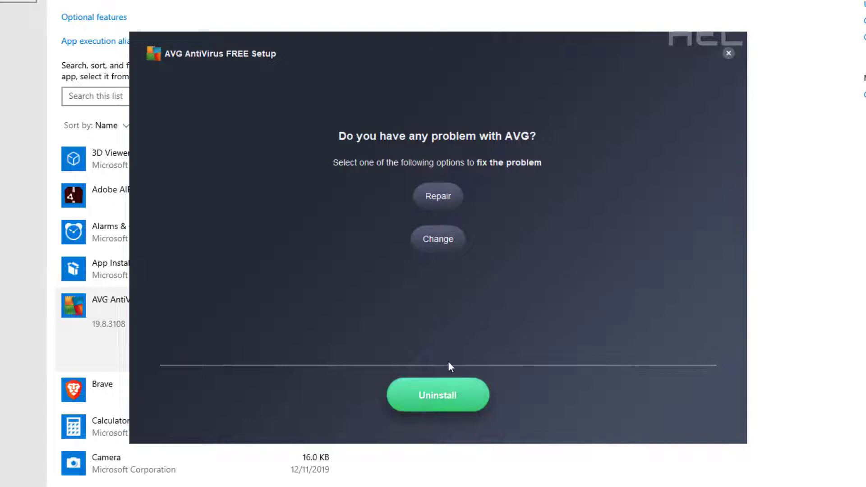
{"action": "left_click", "coordinate": [450, 397]}
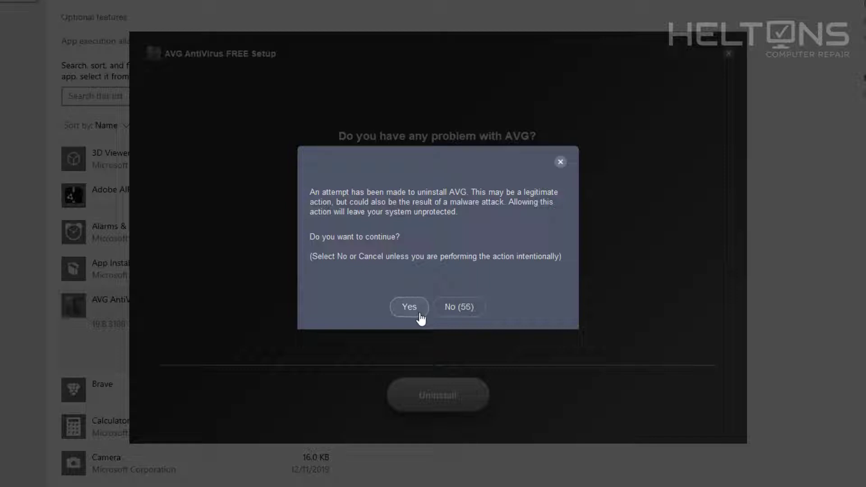
{"action": "left_click", "coordinate": [409, 308]}
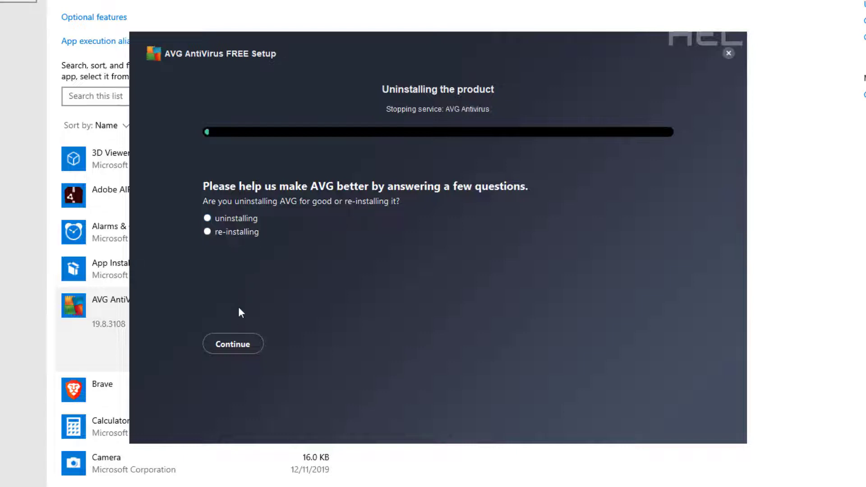
Answer the exit survey (uninstalling, AVG caused issues, less than 1 month) and dismiss the Defender toast.
{"action": "left_click", "coordinate": [244, 350]}
{"action": "left_click", "coordinate": [208, 219]}
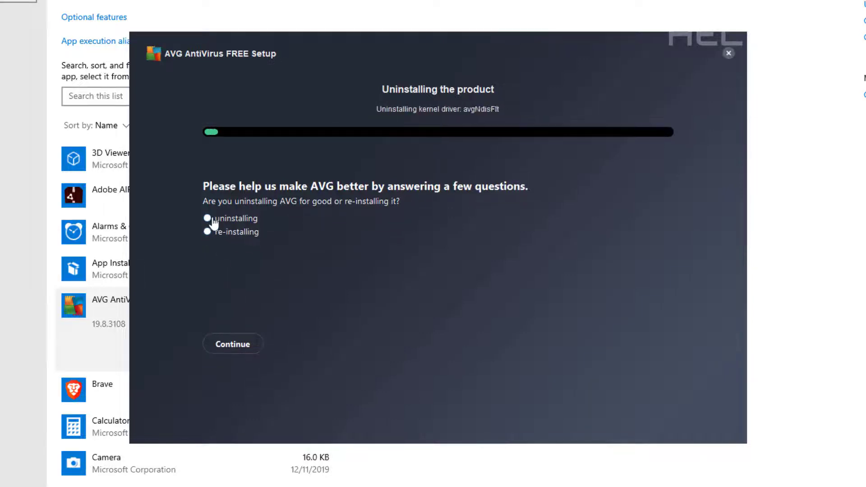
{"action": "left_click", "coordinate": [239, 341]}
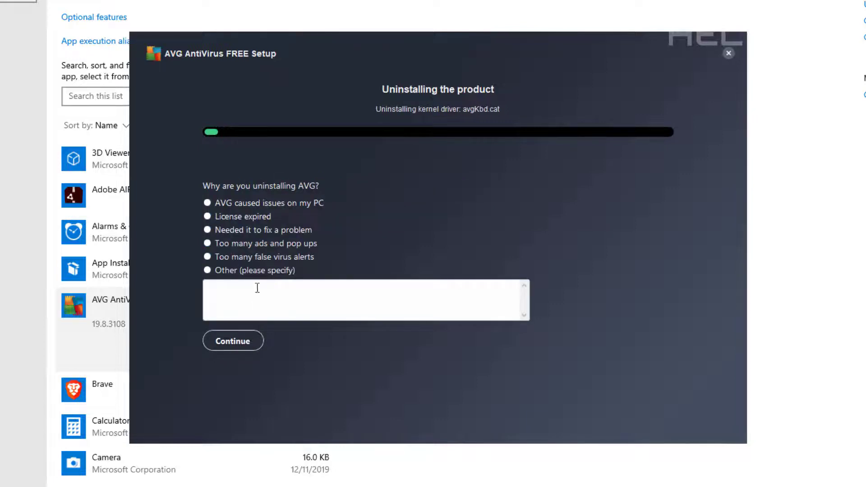
{"action": "left_click", "coordinate": [262, 207]}
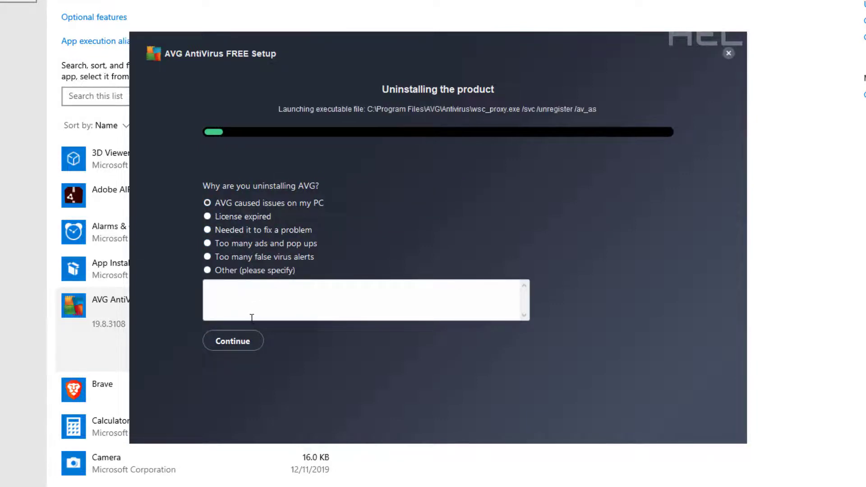
{"action": "left_click", "coordinate": [247, 337]}
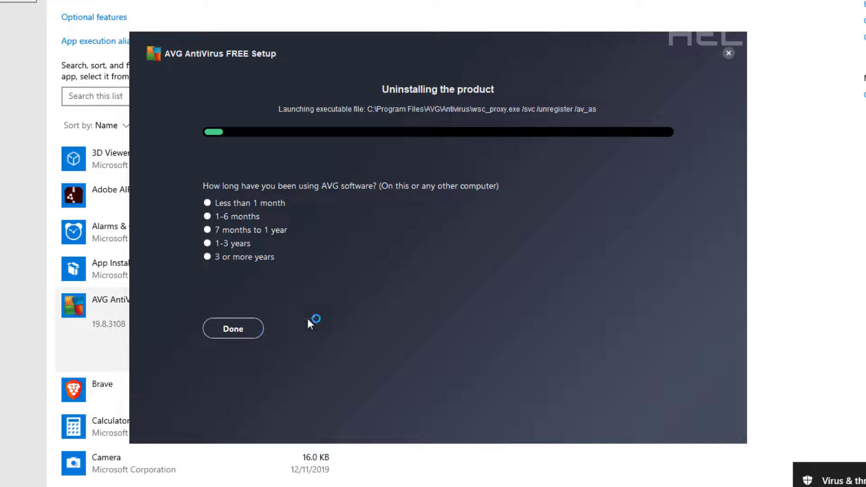
{"action": "left_click", "coordinate": [228, 204]}
{"action": "left_click", "coordinate": [242, 326]}
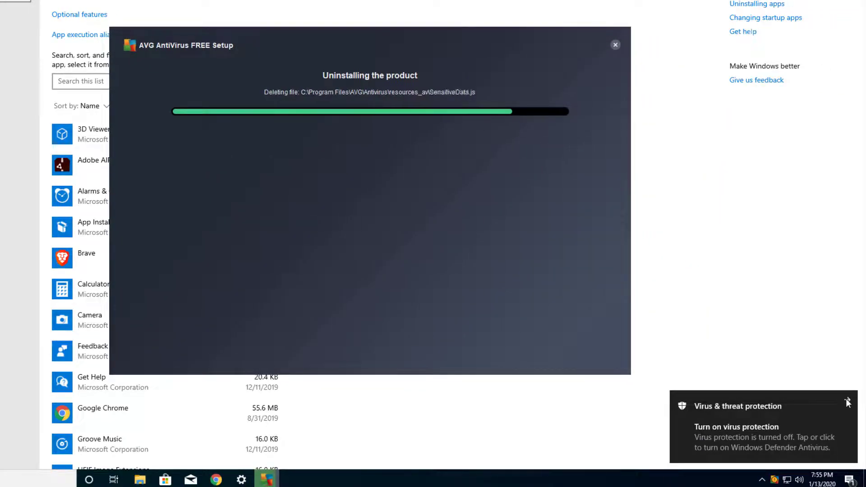
{"action": "left_click", "coordinate": [847, 400]}
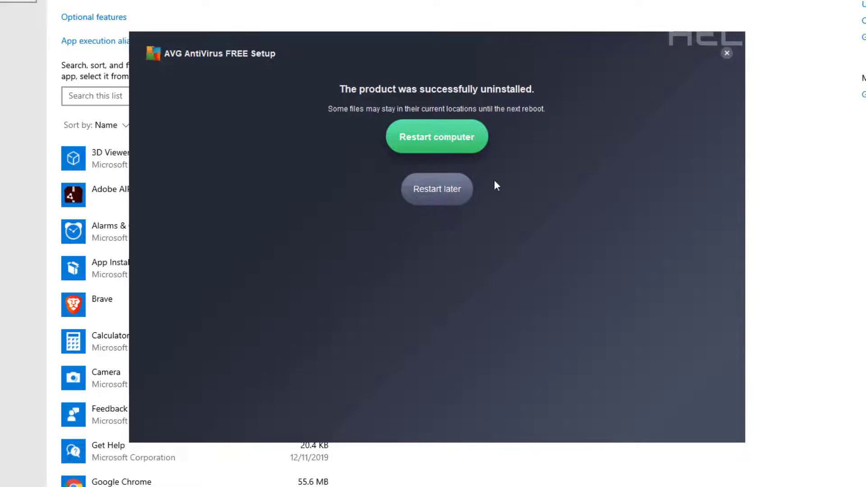
Choose Restart later in AVG Setup and close Windows Settings.
{"action": "left_click", "coordinate": [447, 192]}
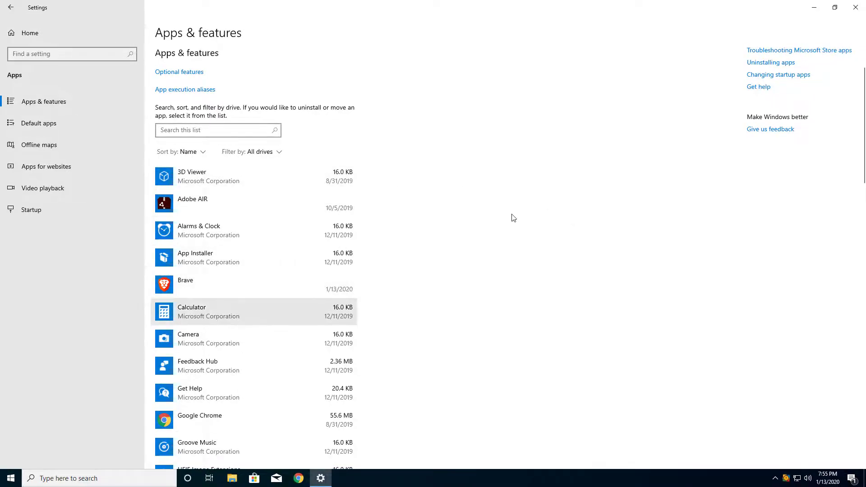
{"action": "left_click", "coordinate": [856, 7]}
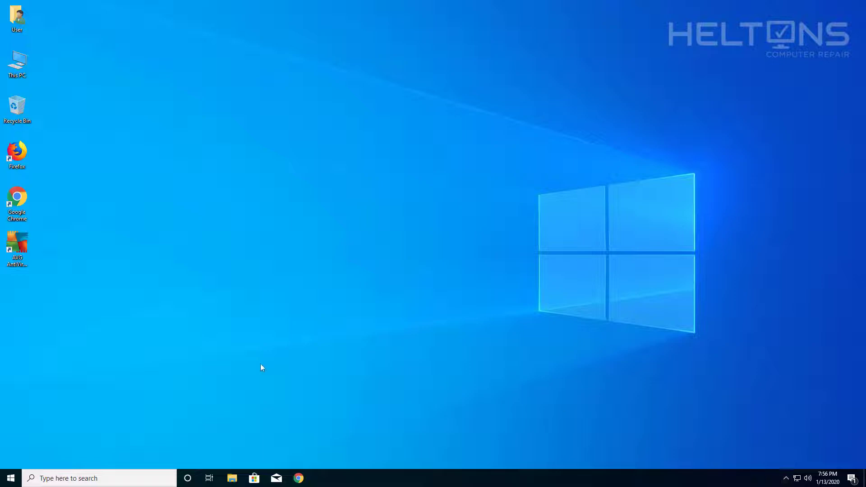
Search 'control' to reach Control Panel's Programs and Features and confirm AVG is absent.
{"action": "left_click", "coordinate": [6, 482]}
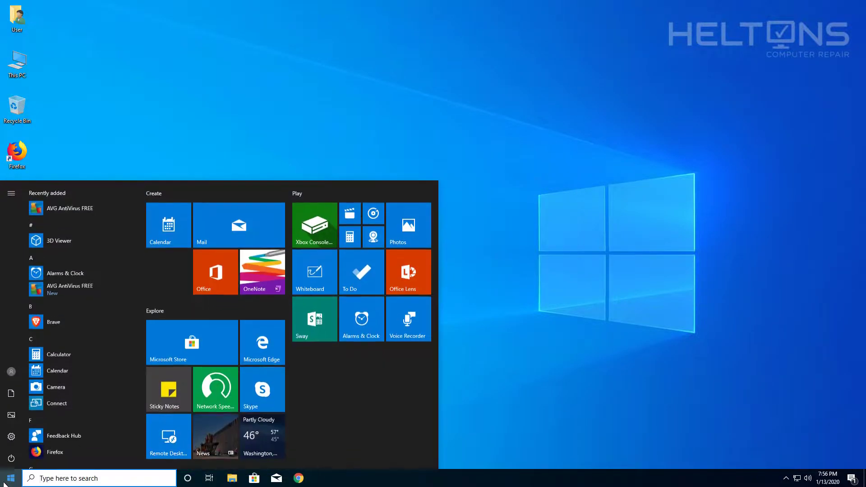
{"action": "left_click", "coordinate": [59, 480]}
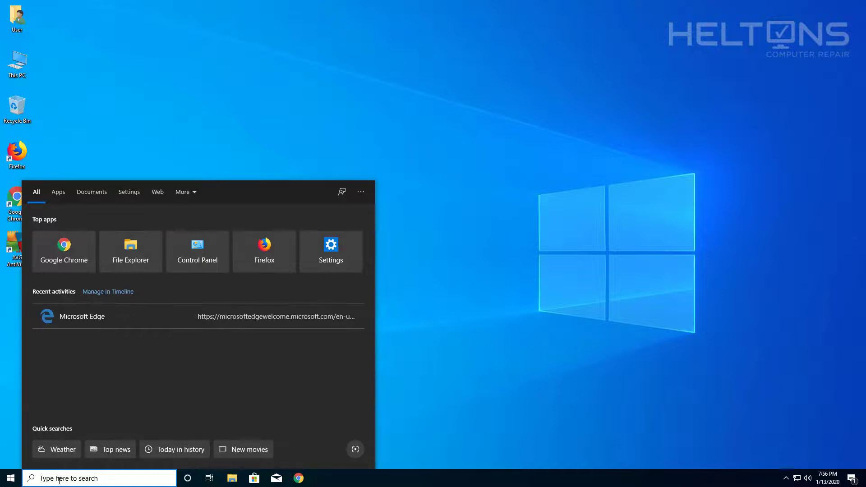
{"action": "type", "text": "s"}
{"action": "key", "text": "BackSpace"}
{"action": "type", "text": "control"}
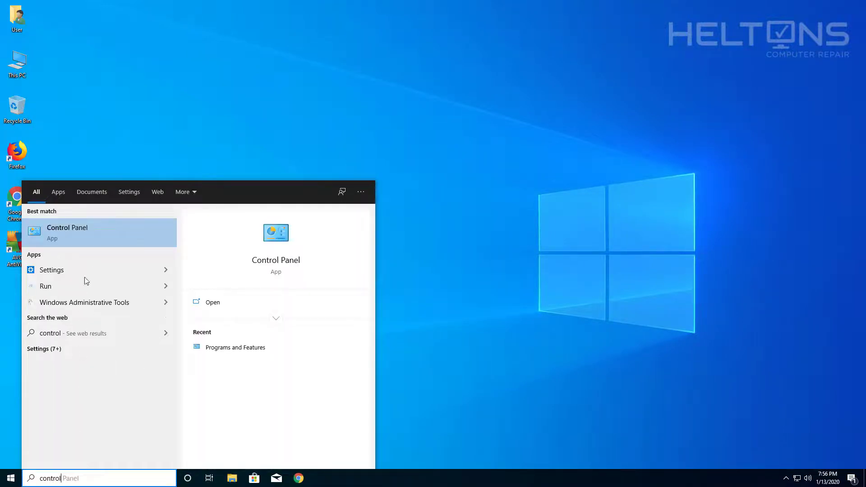
{"action": "left_click", "coordinate": [109, 237]}
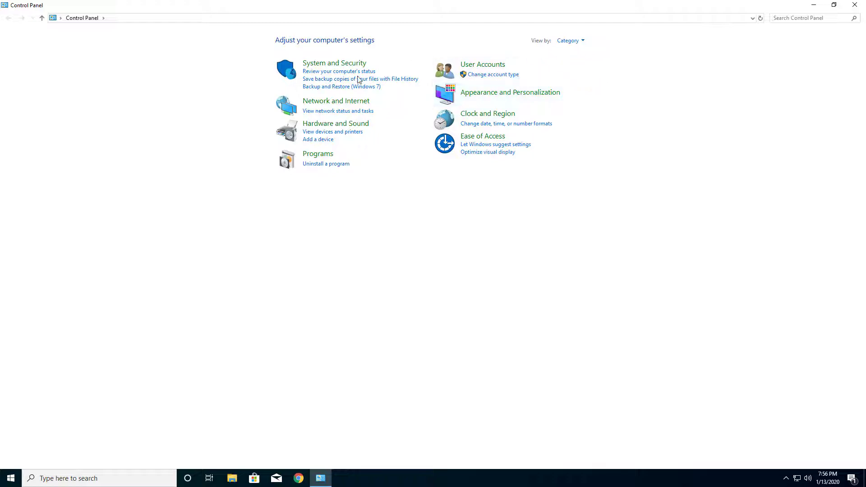
{"action": "left_click", "coordinate": [327, 155]}
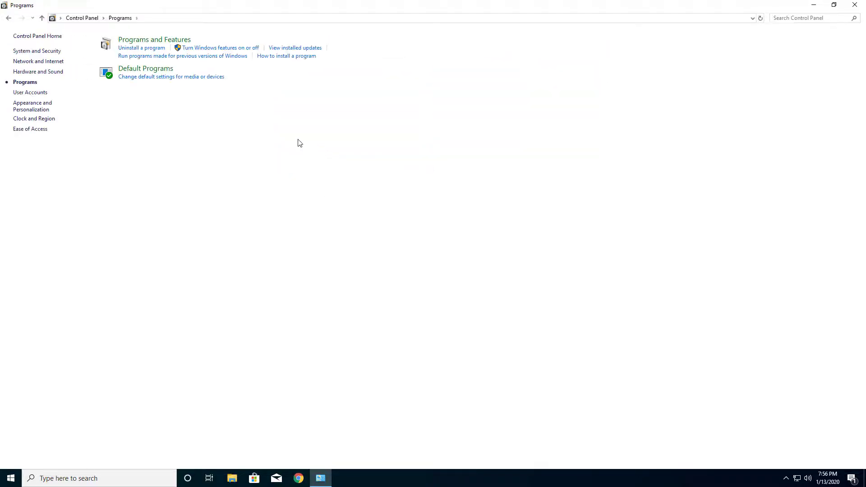
{"action": "left_click", "coordinate": [155, 41]}
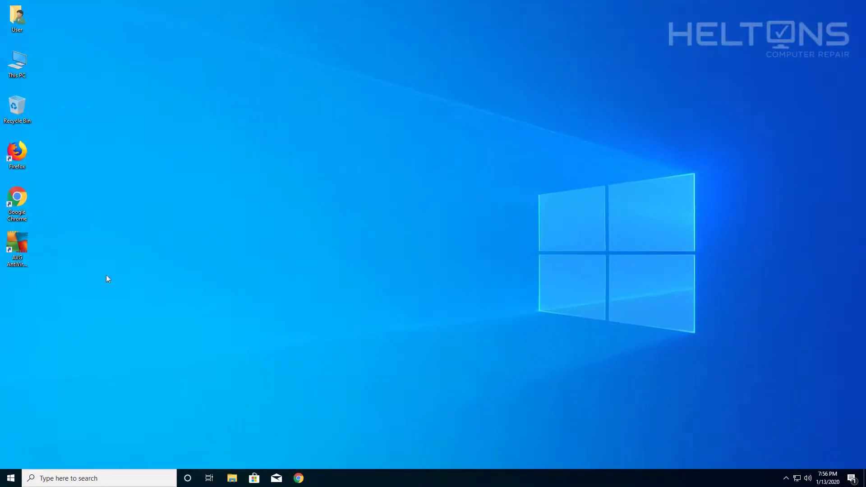
Open the Start menu to restart Windows via Power > Restart.
{"action": "left_click", "coordinate": [11, 476]}
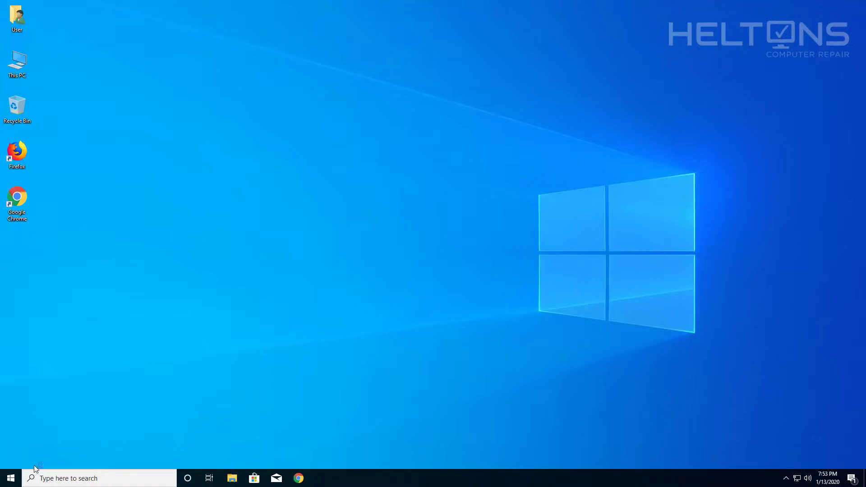
{"action": "left_click", "coordinate": [10, 481]}
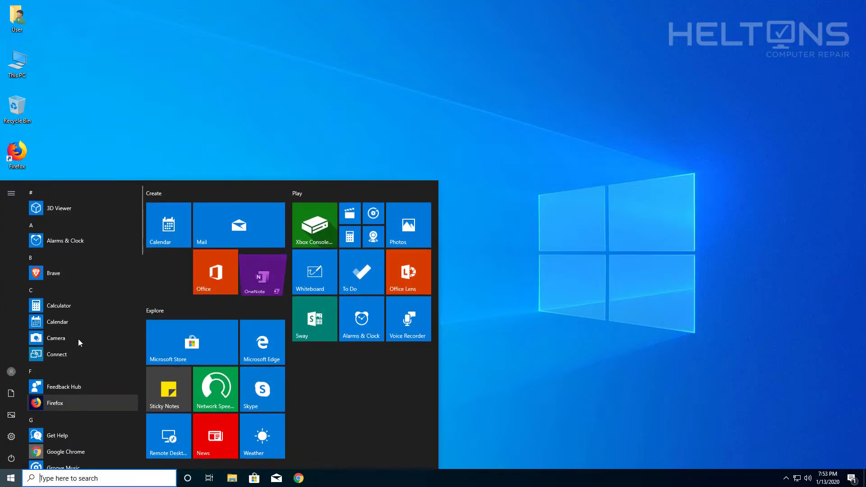
{"action": "left_click", "coordinate": [786, 479]}
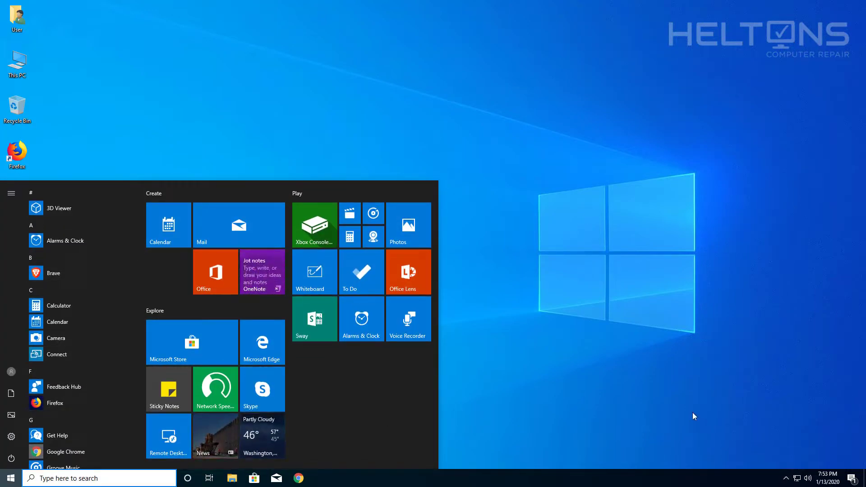
{"action": "left_click", "coordinate": [654, 400]}
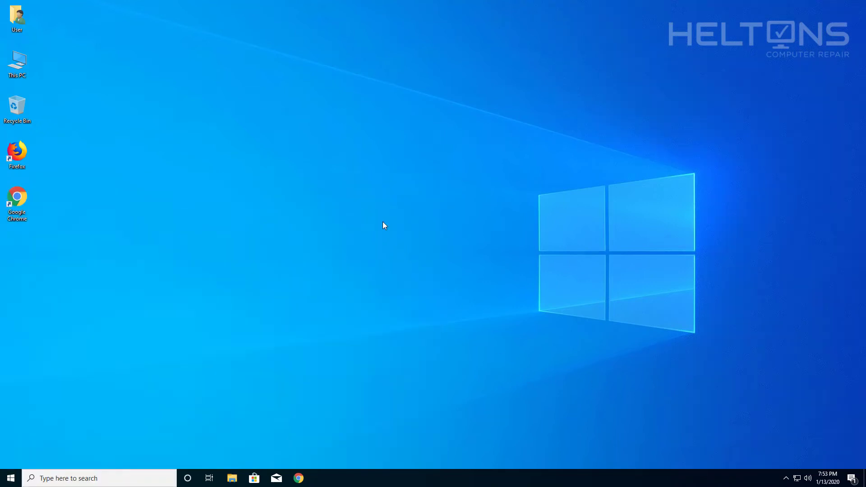